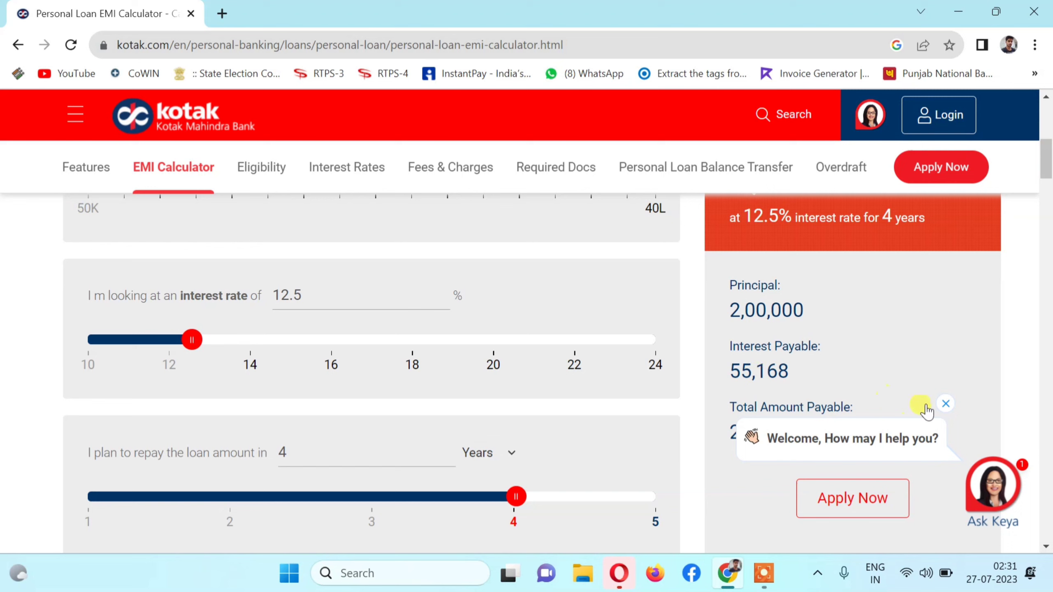
# Close the chat greeting and open the Eligibility page to examine the personal loan eligibility calculator and criteria table.
pyautogui.click(946, 403)
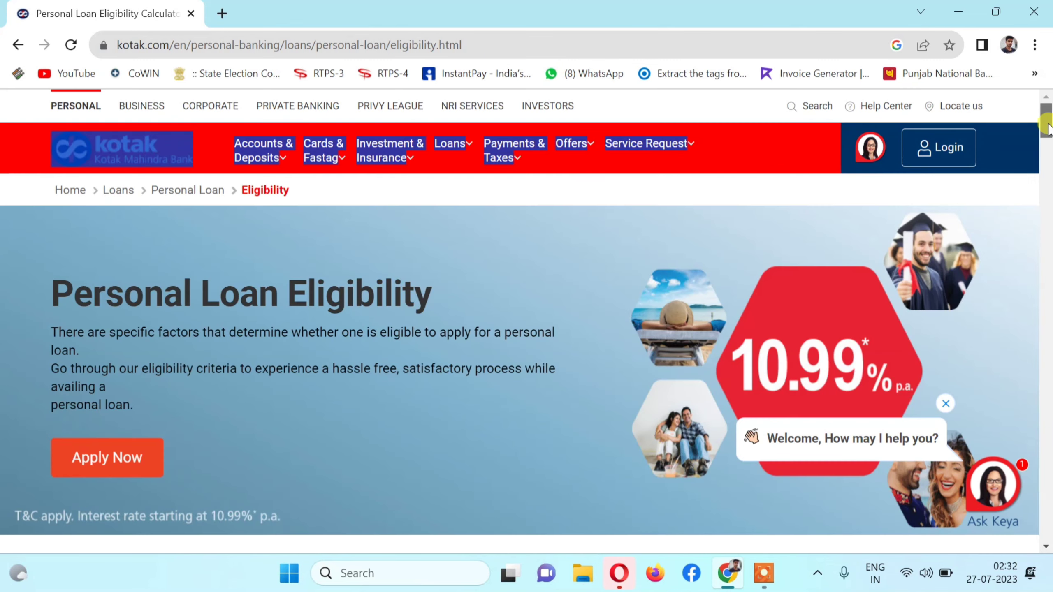
pyautogui.scroll(-5, 1049, 139)
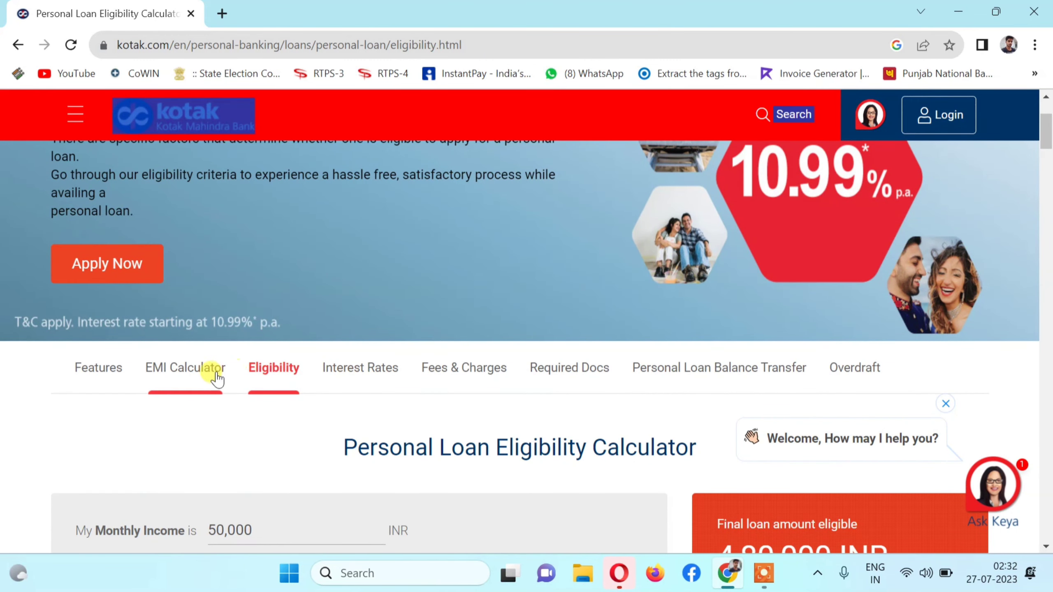
pyautogui.moveTo(212, 369); pyautogui.dragTo(274, 367)
pyautogui.click(273, 368)
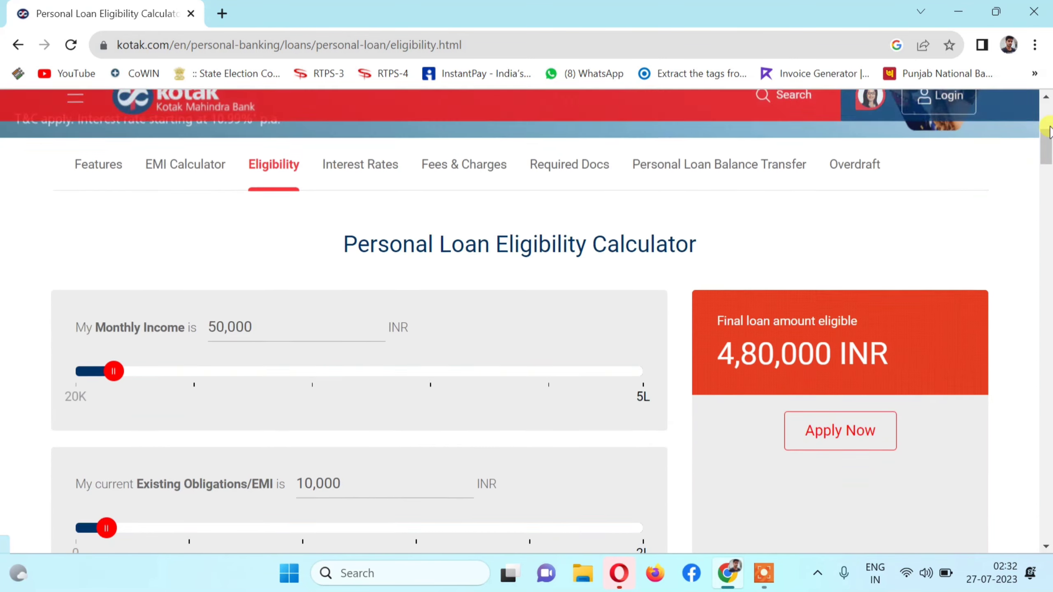
pyautogui.scroll(-10, 1047, 145)
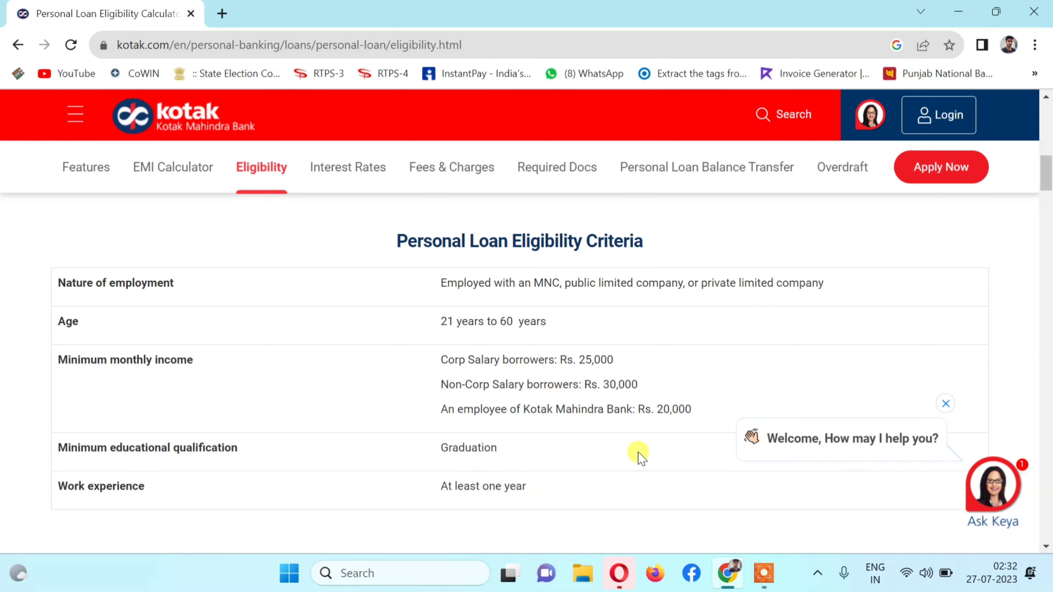
# Open the Fees & Charges page and examine the charge table, highlighting the EMI dishonour/bounce and swap charges rows.
pyautogui.scroll(4, 682, 287)
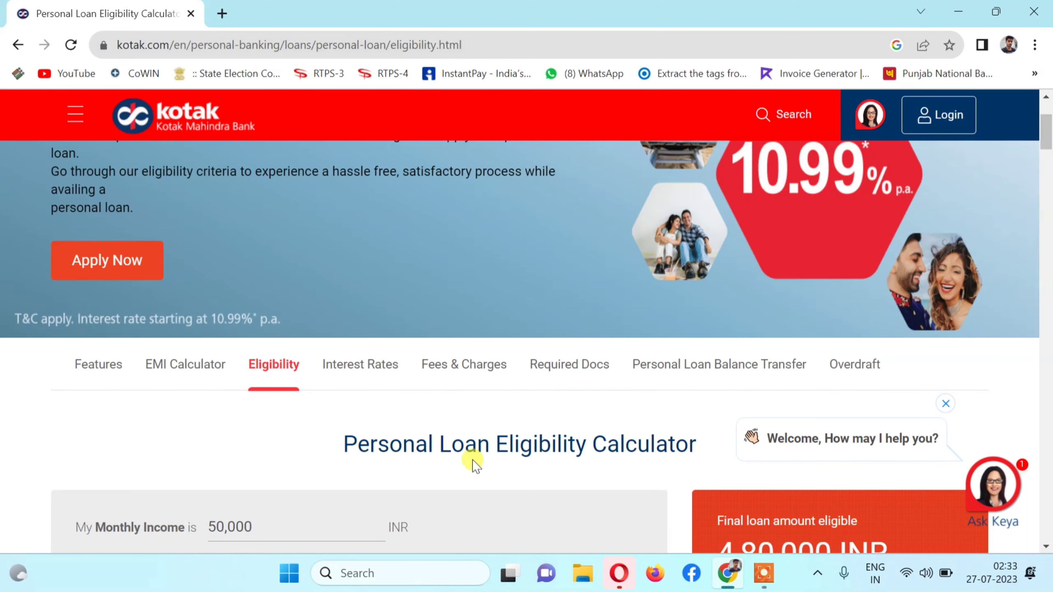
pyautogui.click(459, 372)
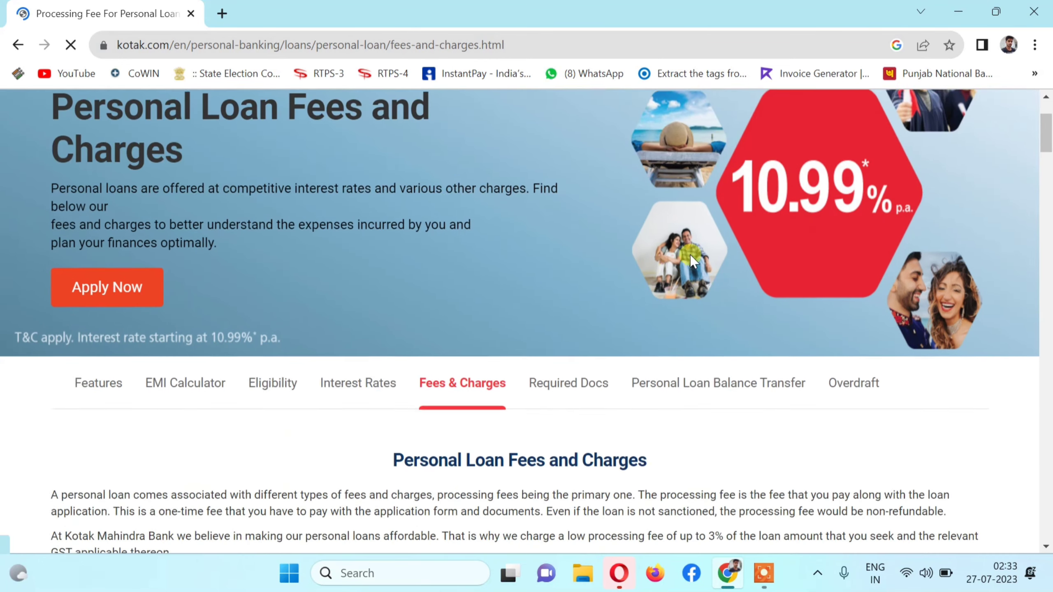
pyautogui.scroll(-3, 394, 301)
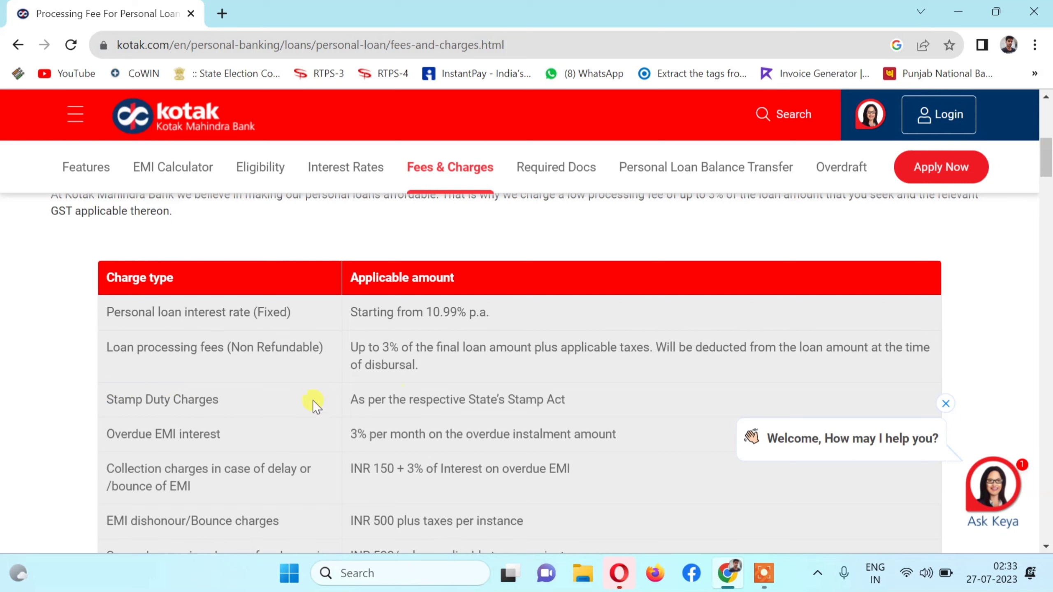
pyautogui.scroll(-4, 249, 353)
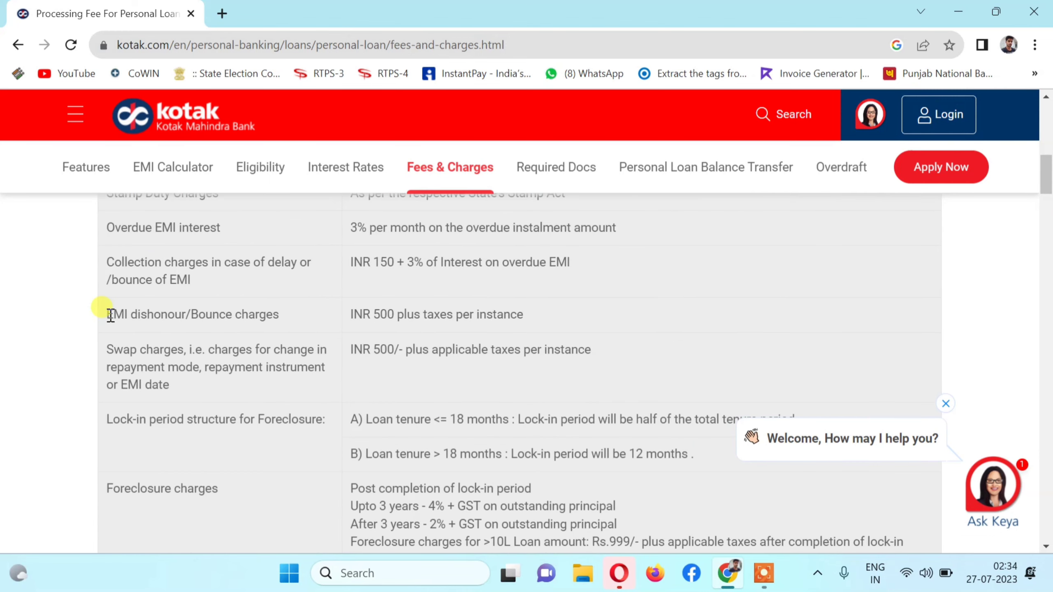
pyautogui.moveTo(117, 315); pyautogui.dragTo(263, 320)
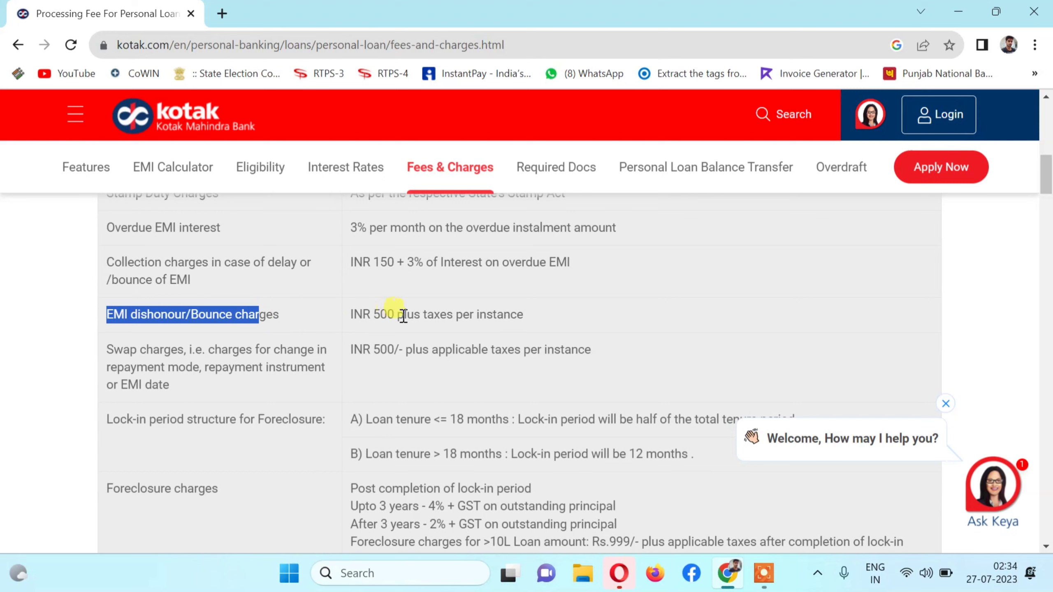
pyautogui.click(299, 310)
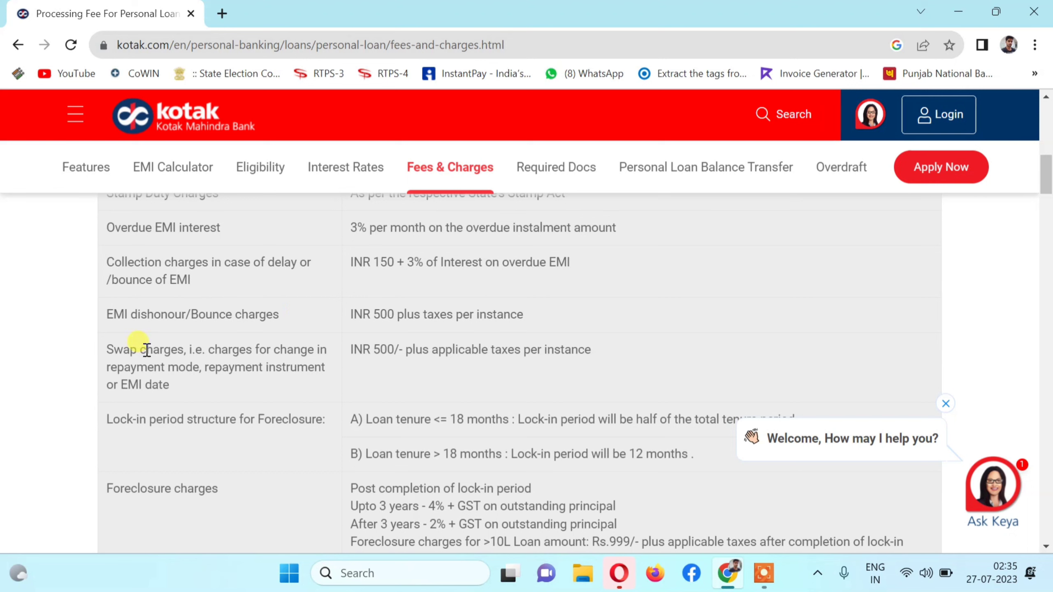
pyautogui.moveTo(139, 362); pyautogui.dragTo(190, 380)
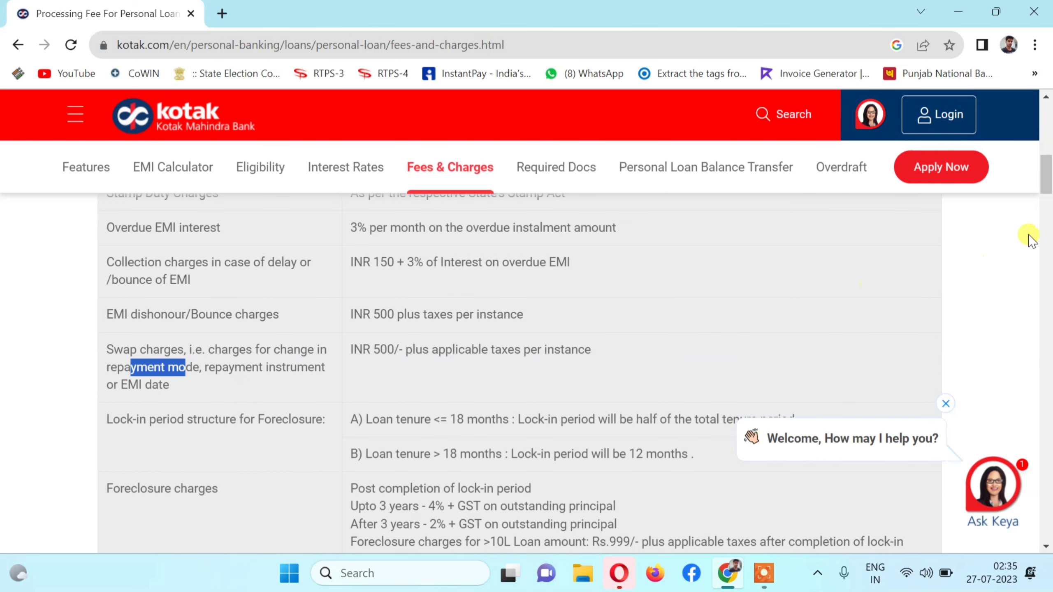
pyautogui.scroll(-1, 1048, 179)
pyautogui.moveTo(1048, 179)
pyautogui.mouseDown()
pyautogui.moveTo(1048, 164)
pyautogui.moveTo(1049, 179)
pyautogui.mouseUp()
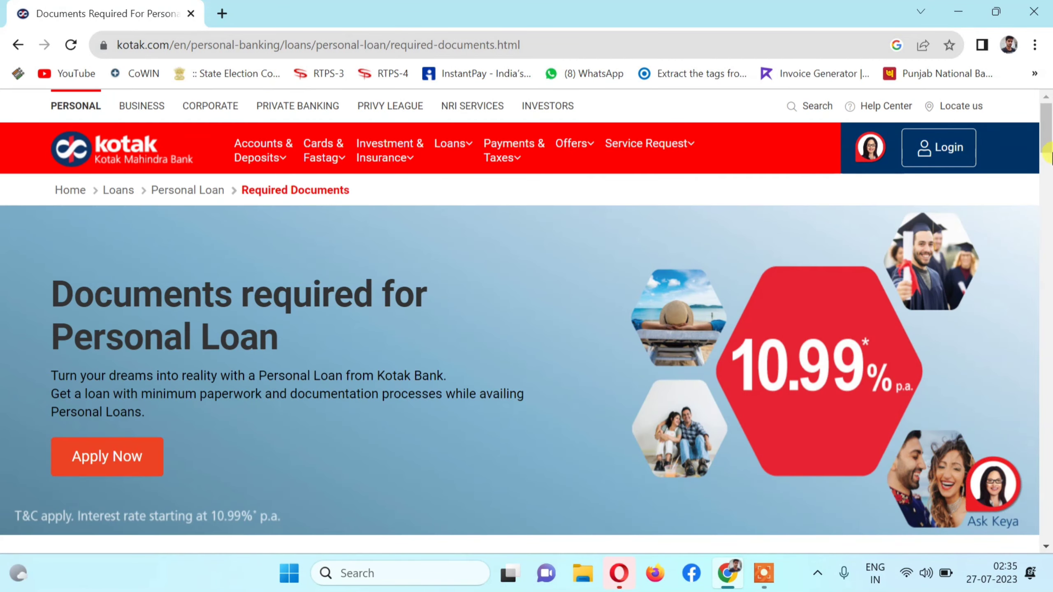
# Examine the required documents for personal loans up to Rs. 5 lakhs and Rs. 40 lakhs, highlighting the listed items.
pyautogui.moveTo(1048, 133); pyautogui.dragTo(1050, 189)
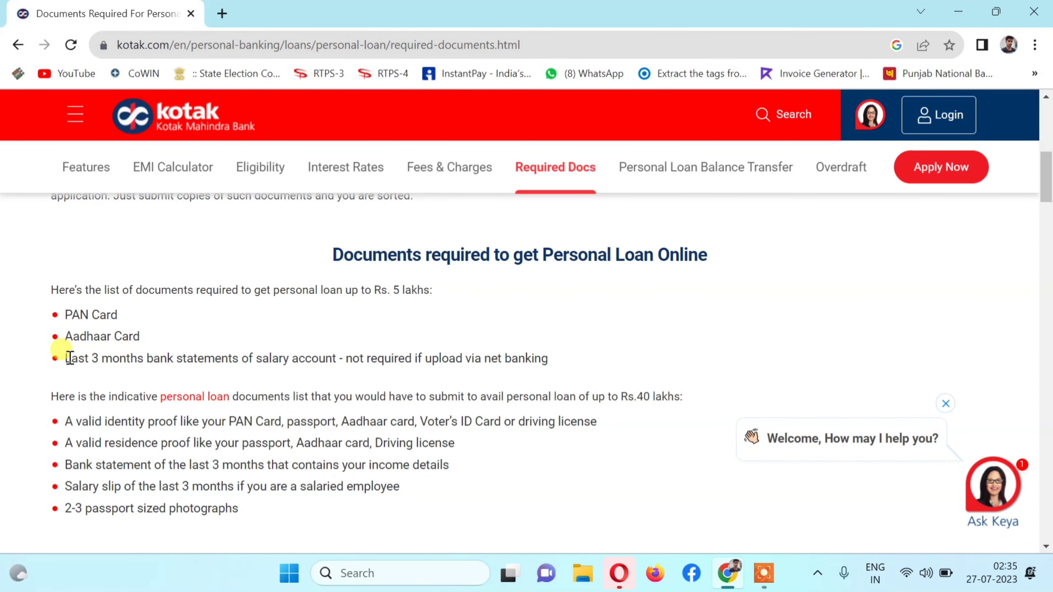
pyautogui.moveTo(69, 358); pyautogui.dragTo(328, 356)
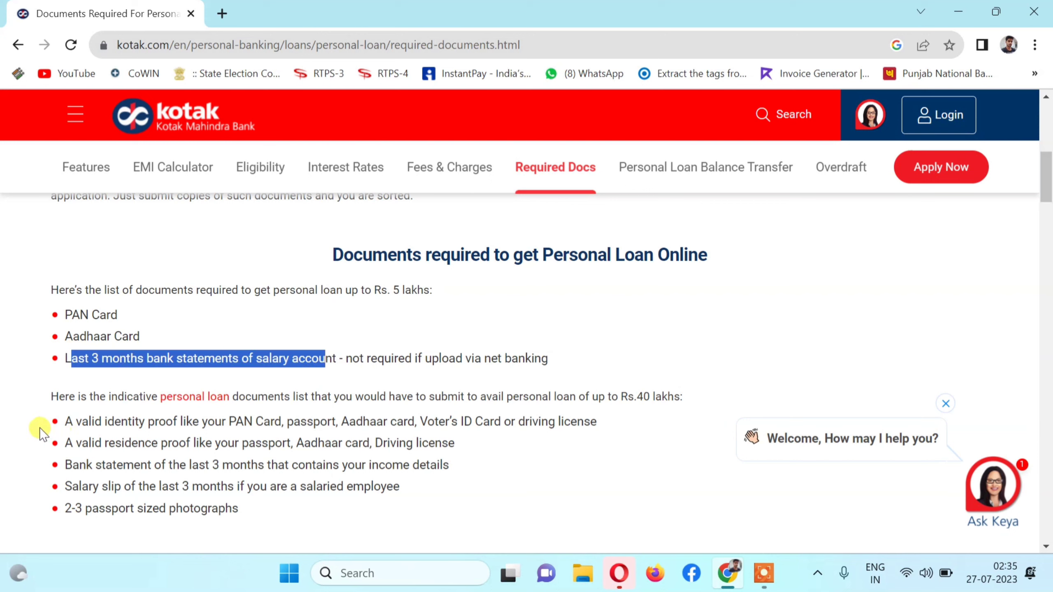
pyautogui.moveTo(186, 421); pyautogui.dragTo(281, 425)
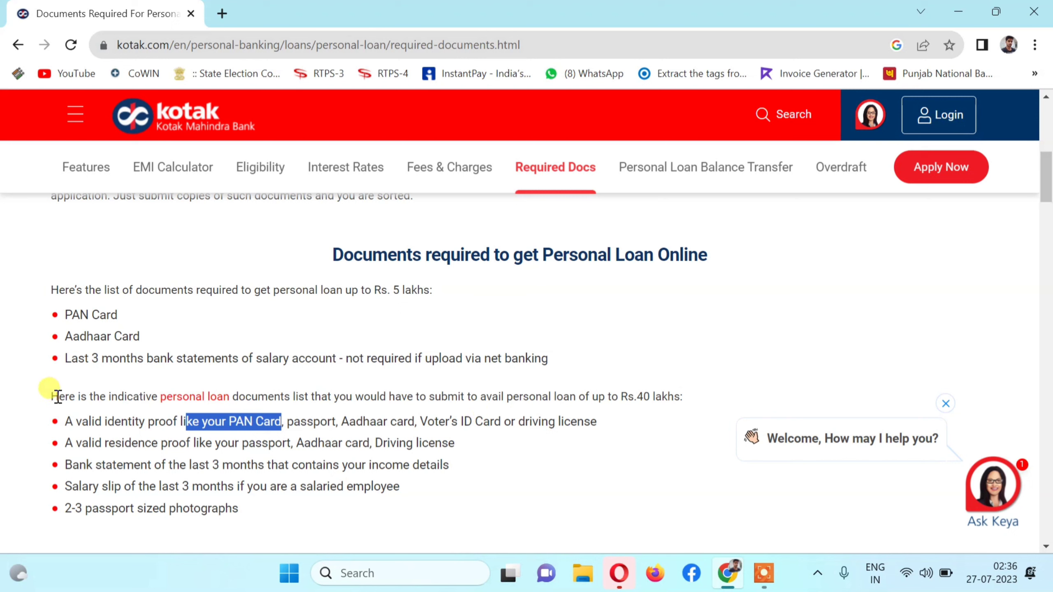
pyautogui.moveTo(58, 397); pyautogui.dragTo(453, 466)
pyautogui.moveTo(85, 508); pyautogui.dragTo(169, 508)
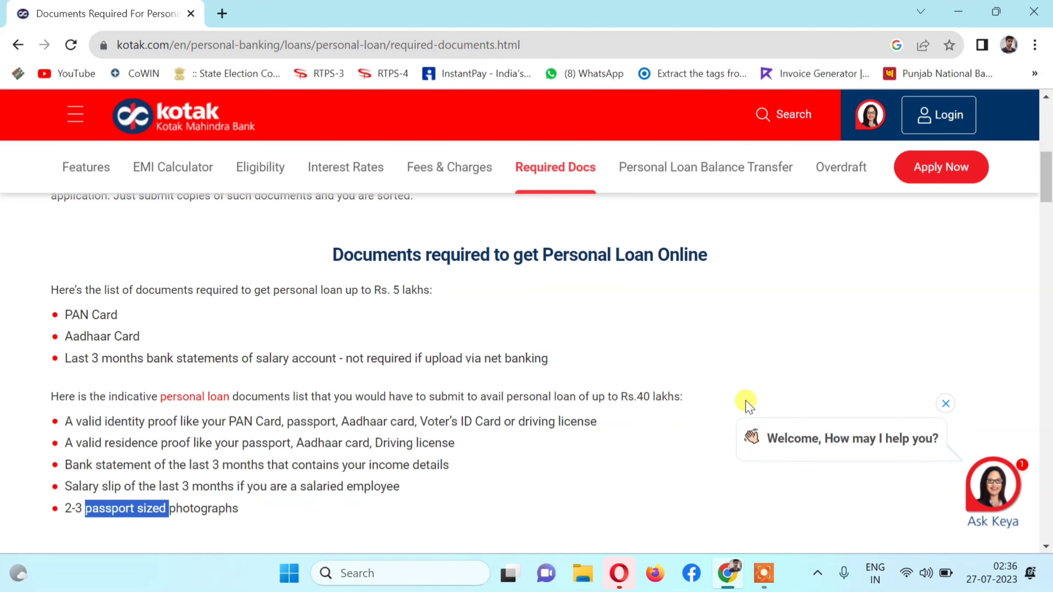
# Start the personal loan application from the required documents page and dismiss the page-refresh notice on the authentication page.
pyautogui.moveTo(1046, 170); pyautogui.dragTo(1047, 124)
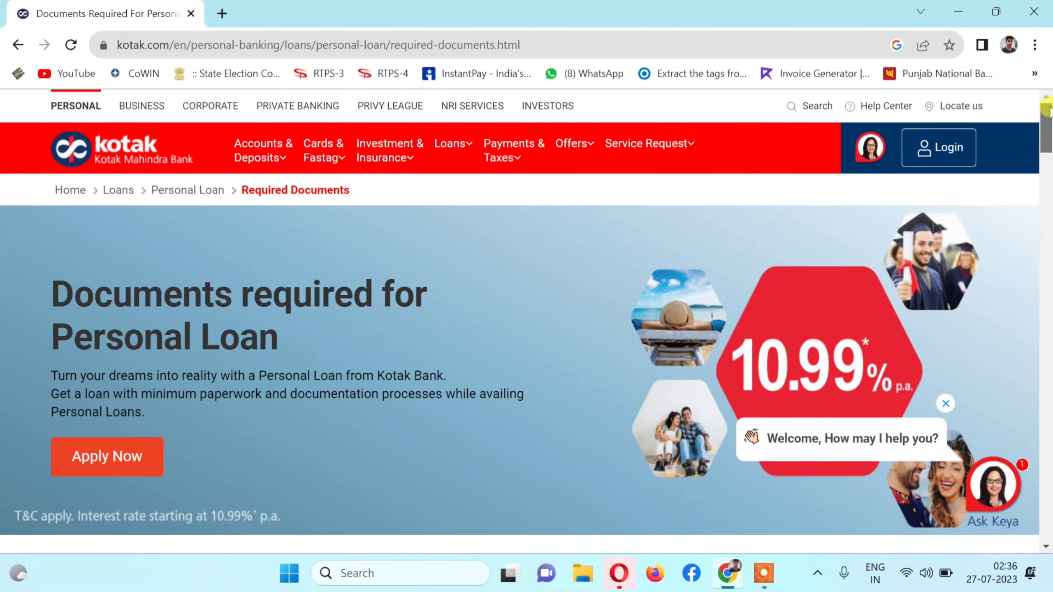
pyautogui.click(82, 465)
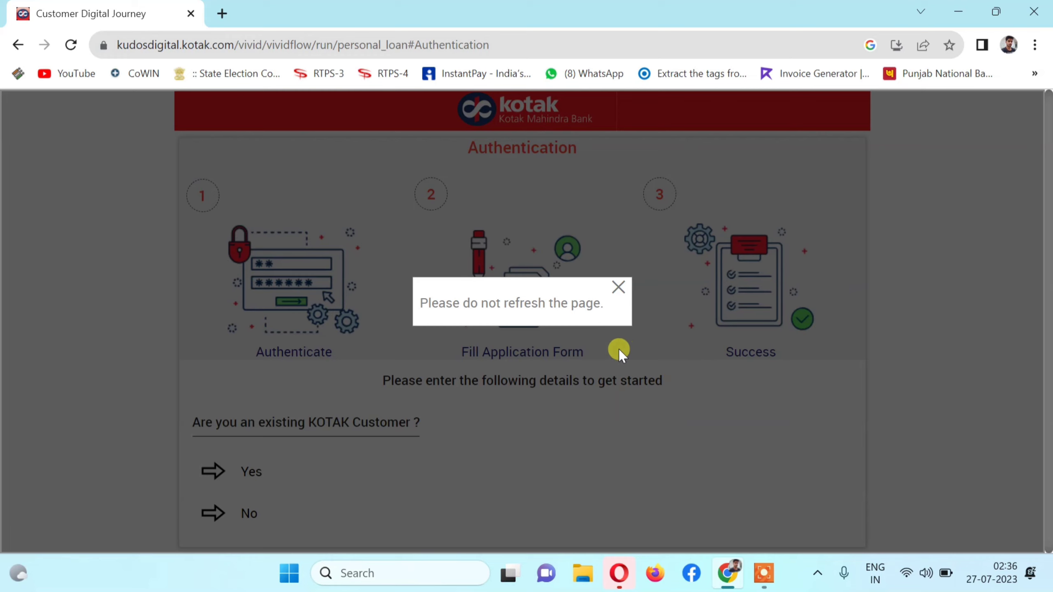
pyautogui.click(618, 286)
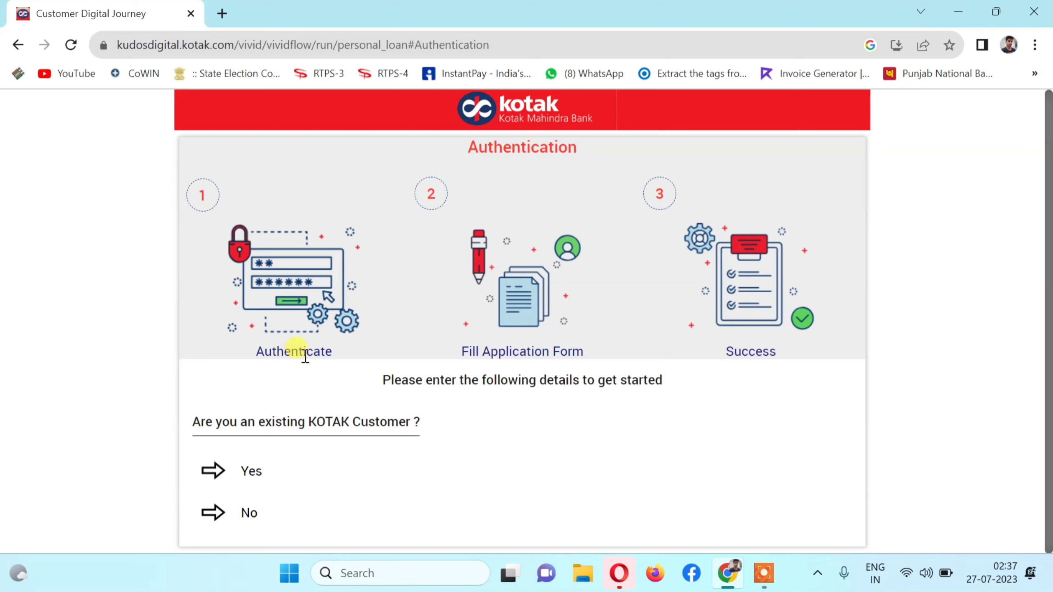
pyautogui.moveTo(474, 350); pyautogui.dragTo(559, 351)
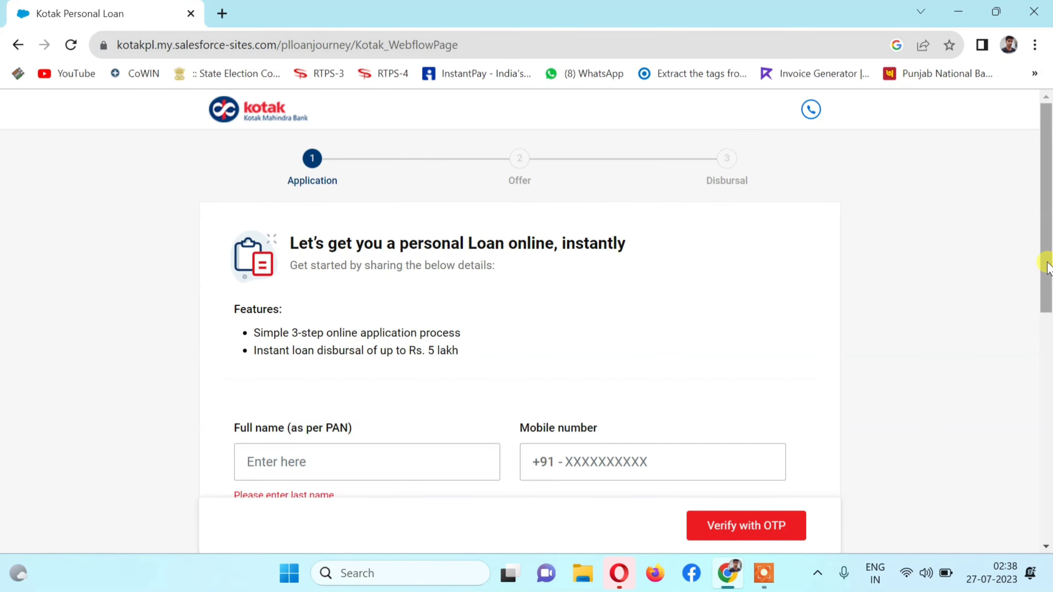
# Examine the features listed on the loan application form, highlighting the 3-step process and instant disbursal lines.
pyautogui.moveTo(1046, 249); pyautogui.dragTo(1047, 290)
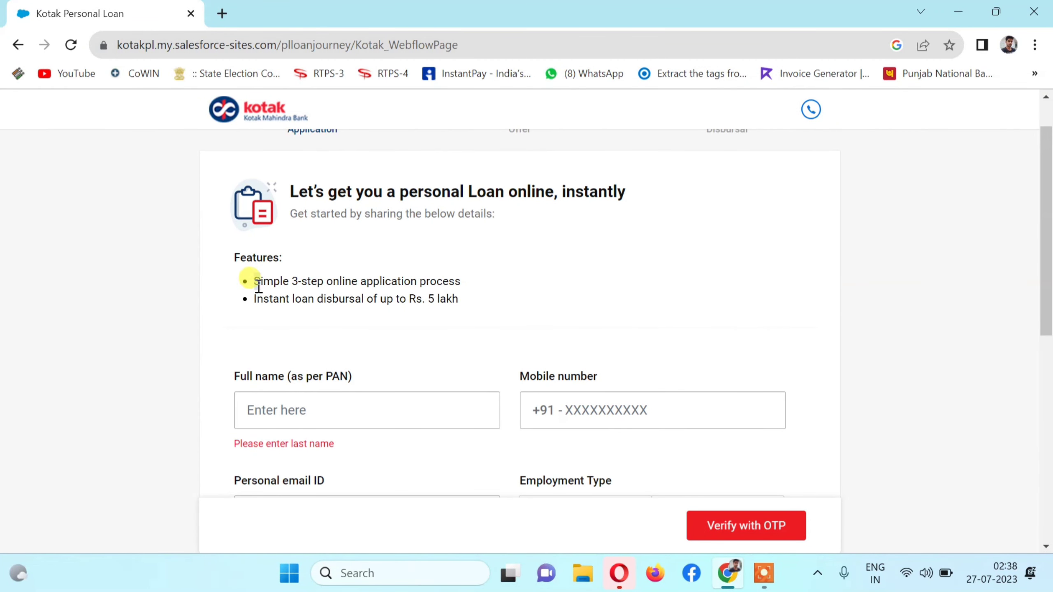
pyautogui.moveTo(255, 283); pyautogui.dragTo(460, 281)
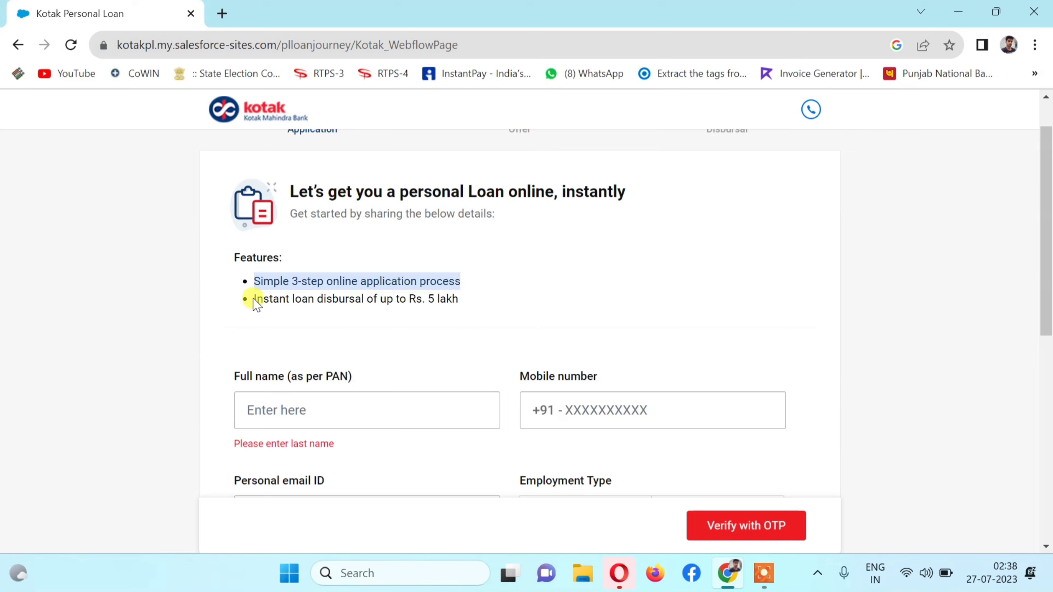
pyautogui.moveTo(256, 299); pyautogui.dragTo(462, 312)
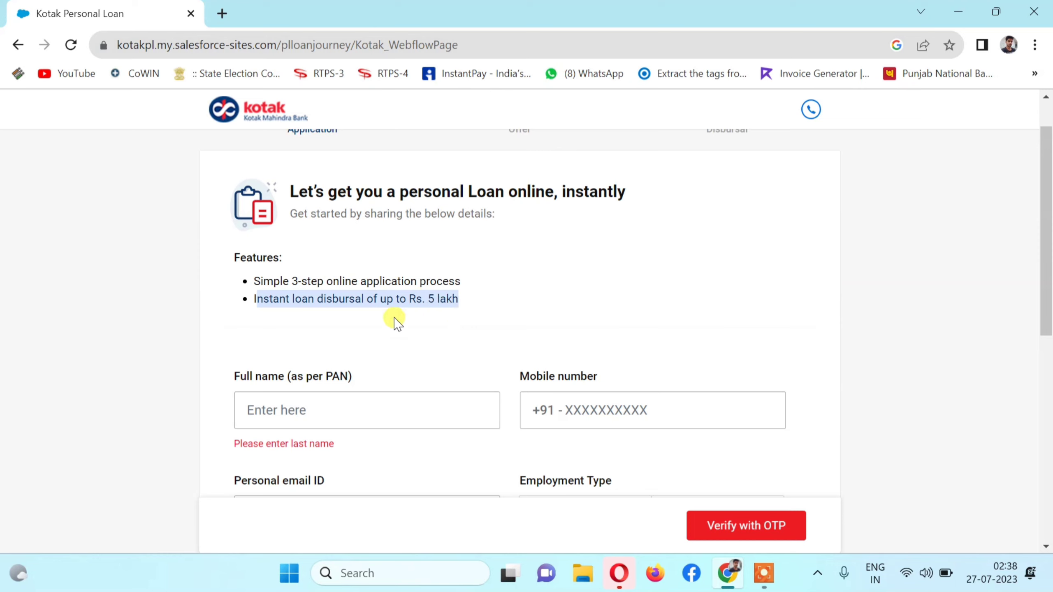
# Look through the application form's name, mobile, email, employment, city and salary fields and the list of documents to keep handy.
pyautogui.click(258, 411)
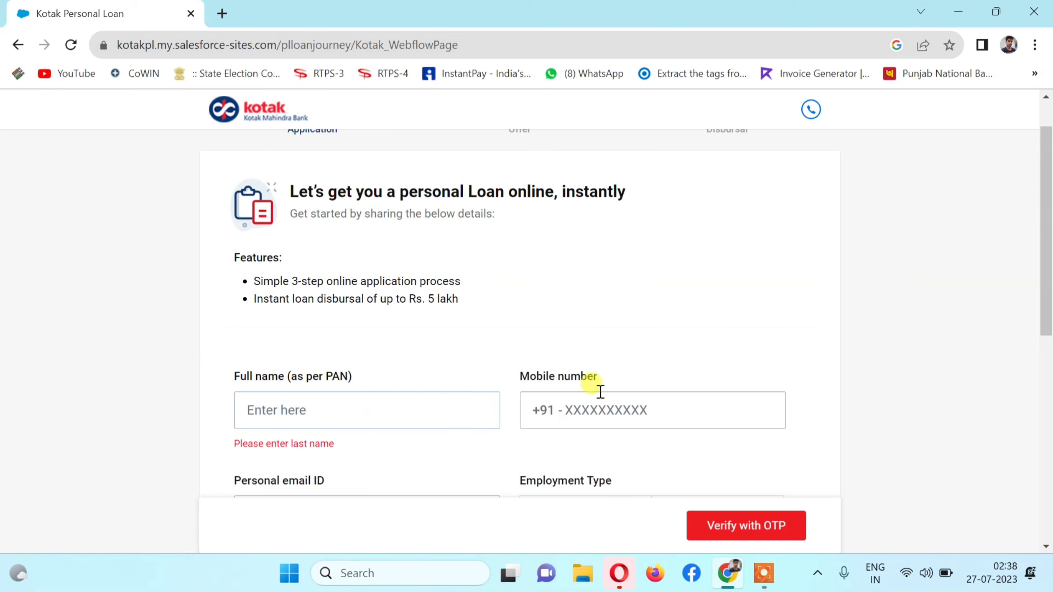
pyautogui.moveTo(548, 404); pyautogui.dragTo(666, 402)
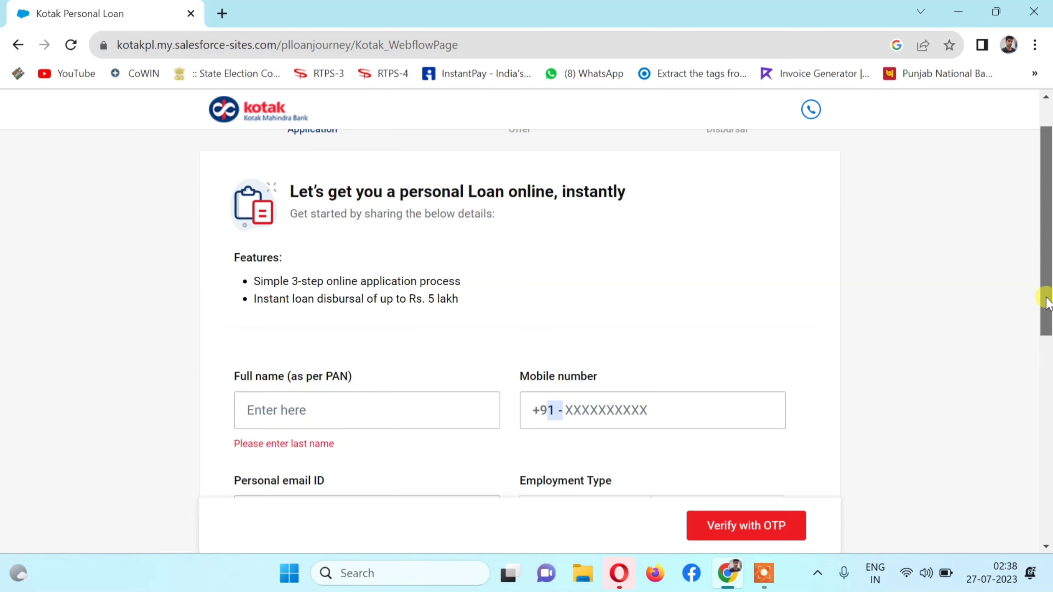
pyautogui.moveTo(1041, 313); pyautogui.dragTo(1041, 398)
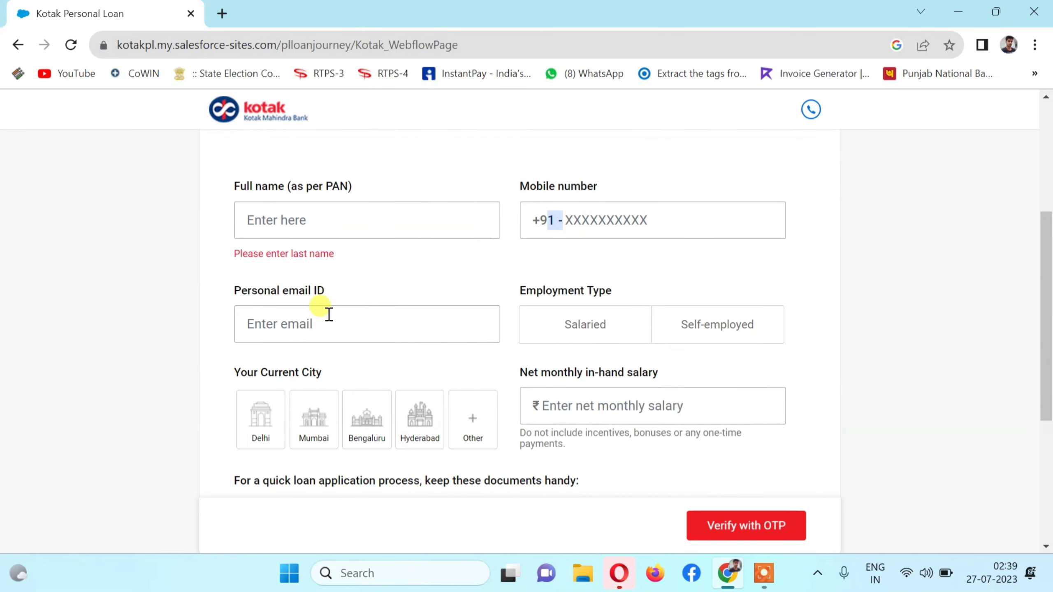
pyautogui.click(315, 324)
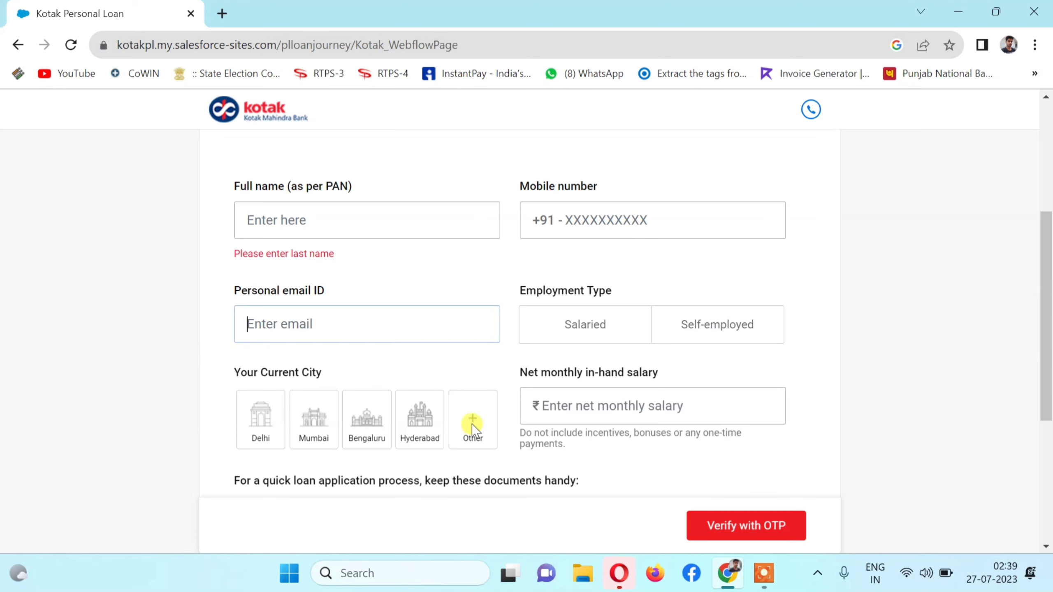
pyautogui.moveTo(528, 373); pyautogui.dragTo(653, 376)
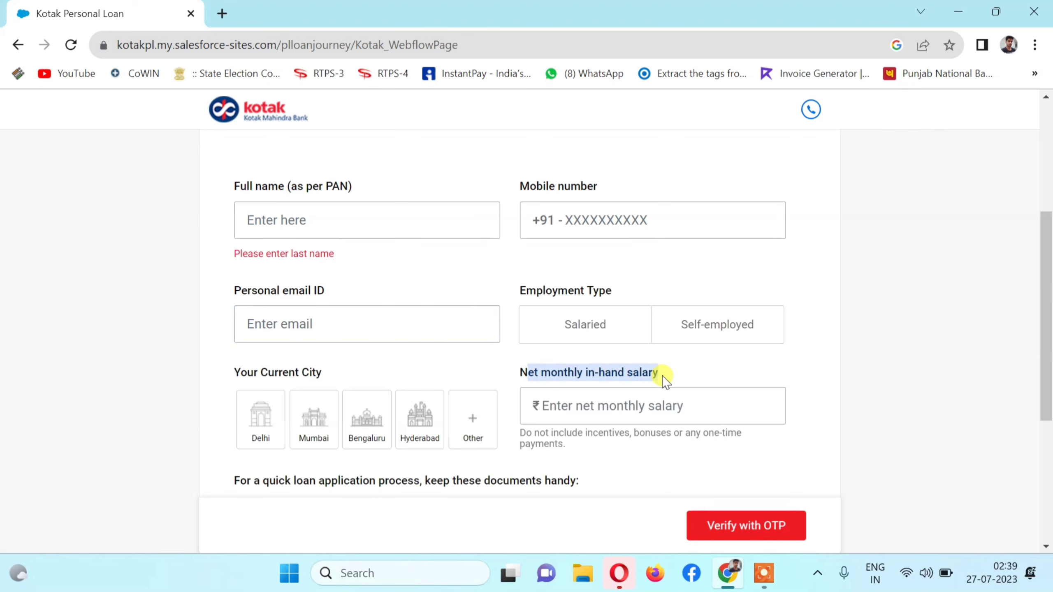
pyautogui.click(552, 408)
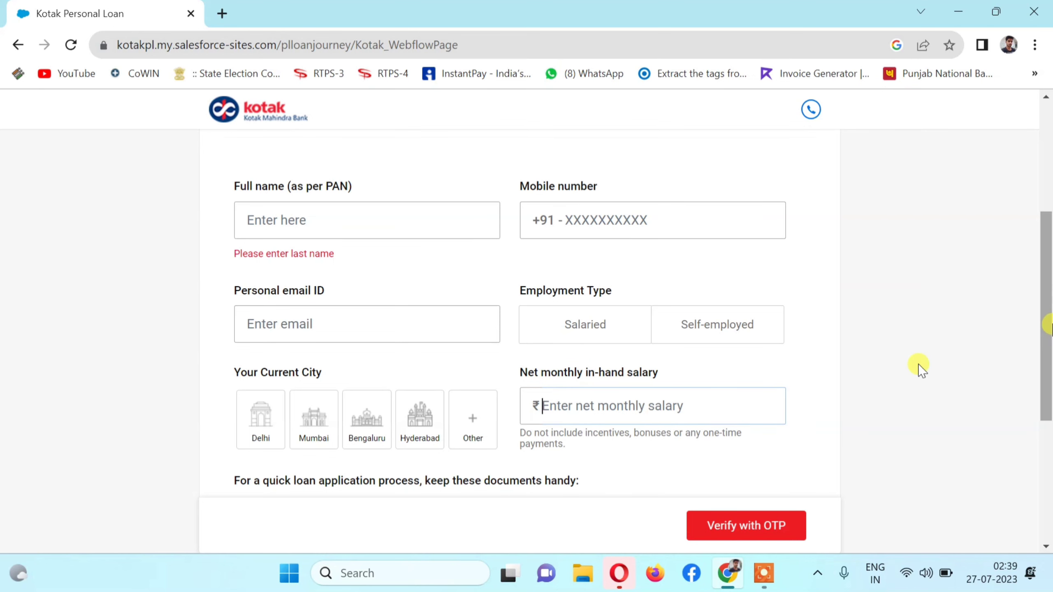
pyautogui.moveTo(1048, 317); pyautogui.dragTo(1047, 439)
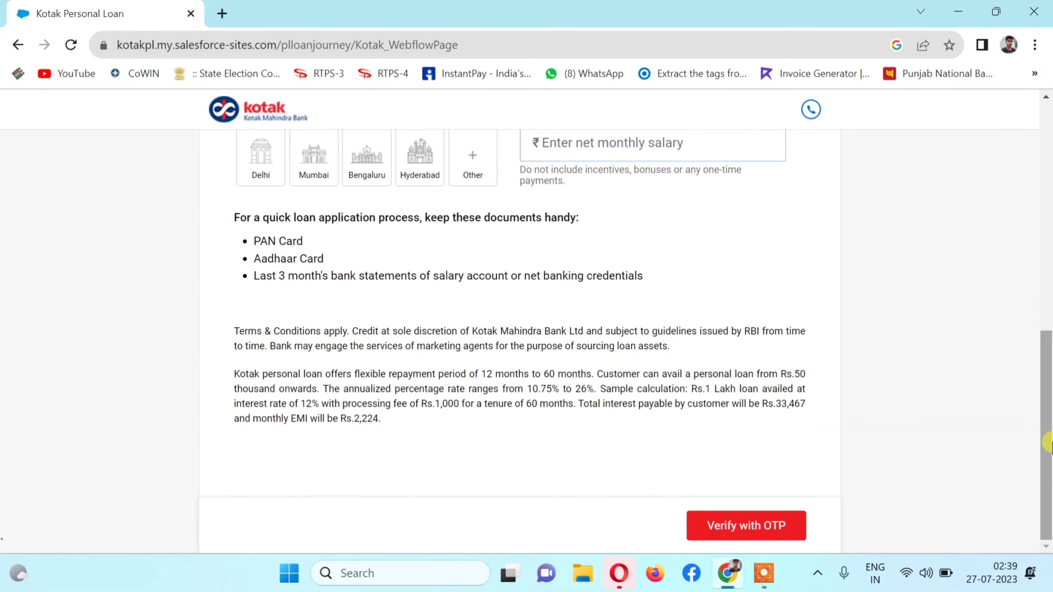
# Submit the applicant details for OTP verification and verify the one-time passcode.
pyautogui.click(768, 528)
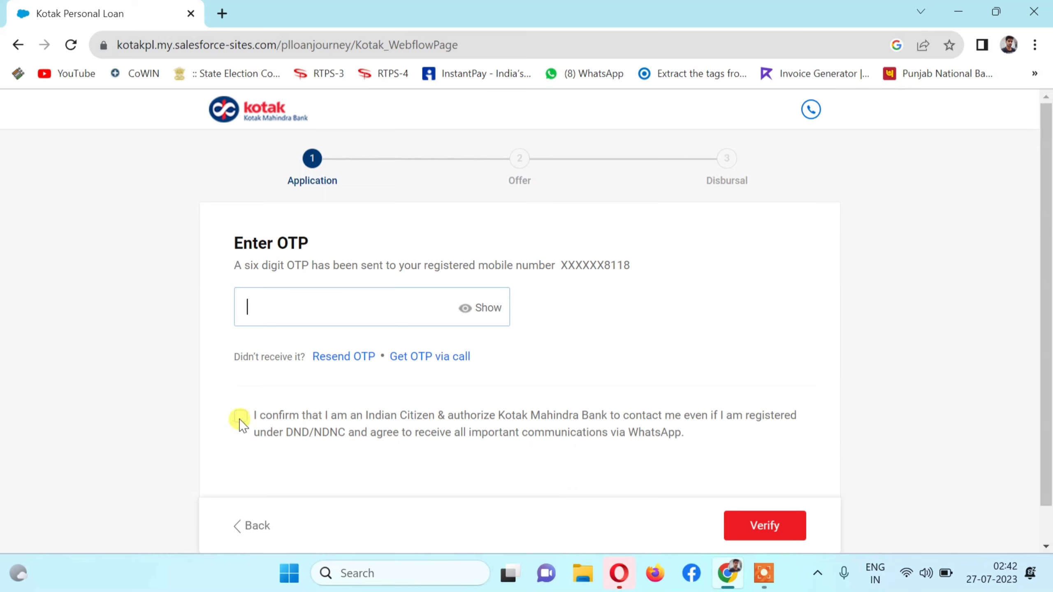
pyautogui.click(753, 526)
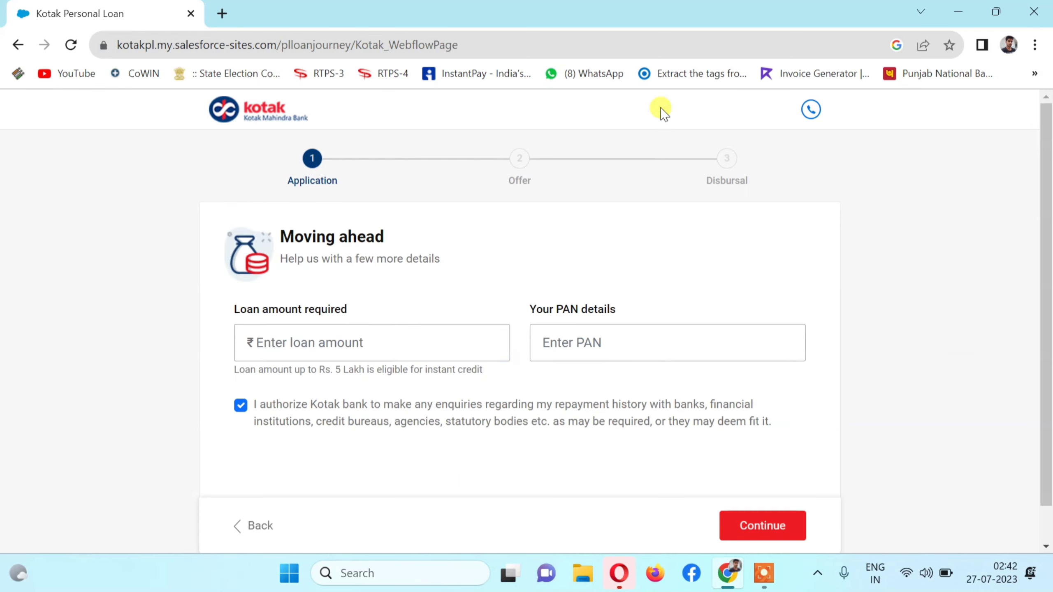
# Set the required loan amount to ₹2,00,000, enter the applicant's PAN, and continue to the Aadhaar verification.
pyautogui.click(290, 342)
pyautogui.write('2')
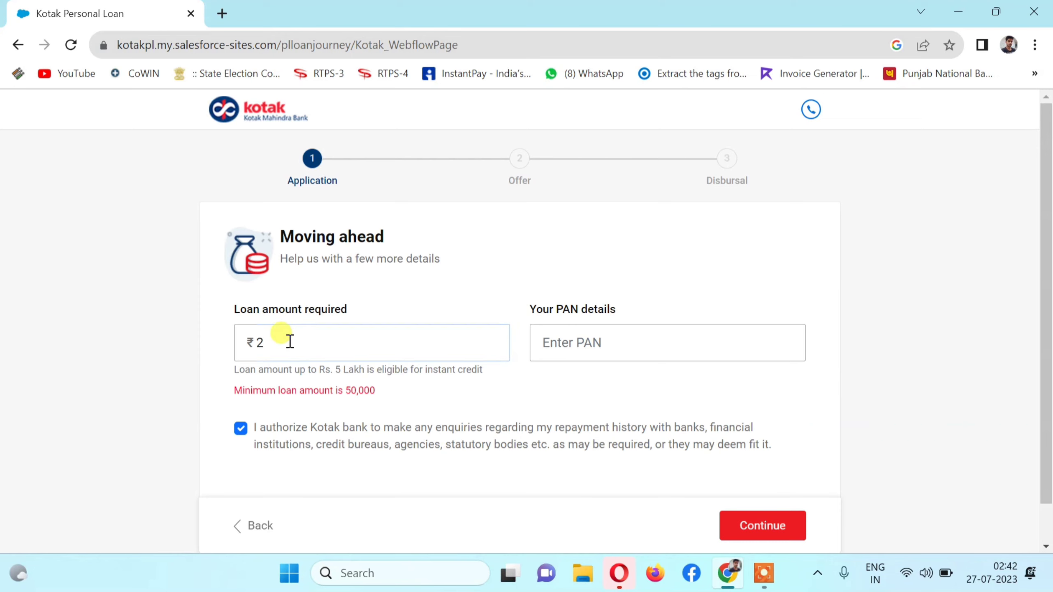
pyautogui.write(',00,000')
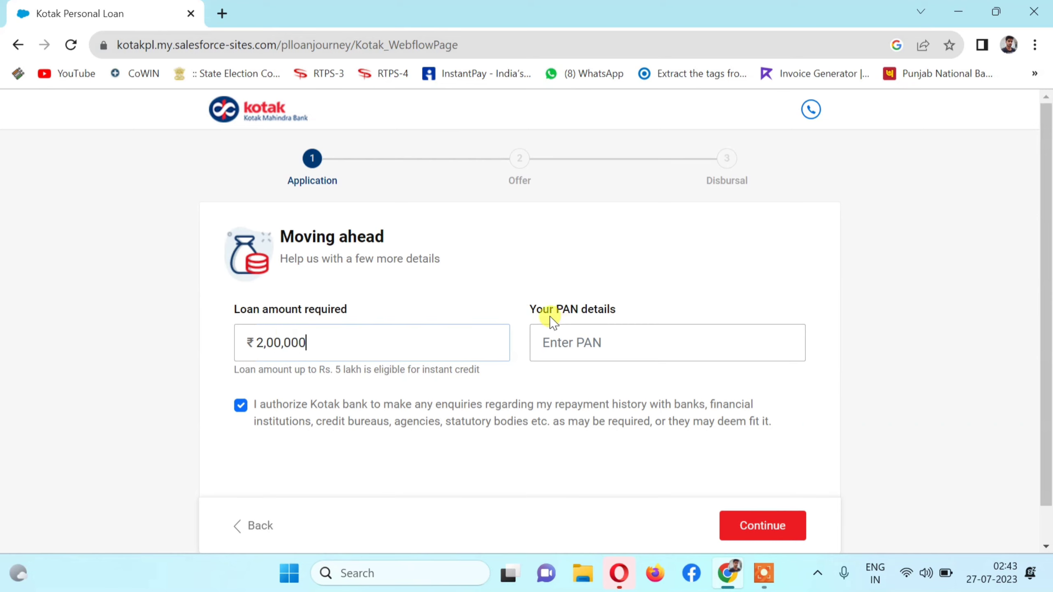
pyautogui.click(566, 337)
pyautogui.click(753, 522)
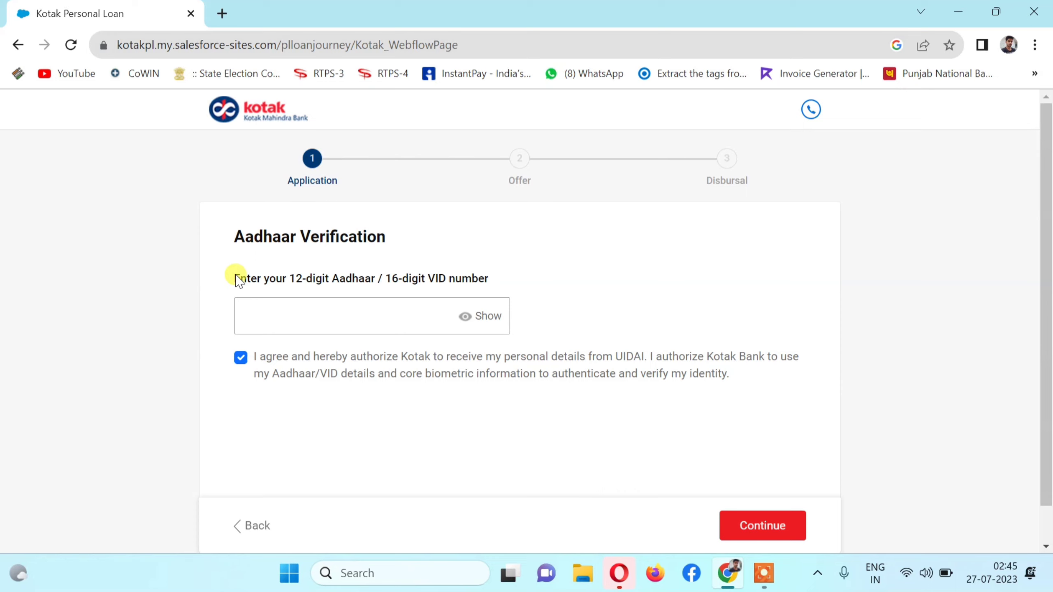
# Enter the applicant's Aadhaar number, continue with the UIDAI consent accepted, and verify the OTP sent to the Aadhaar-linked mobile number.
pyautogui.moveTo(235, 277); pyautogui.dragTo(477, 284)
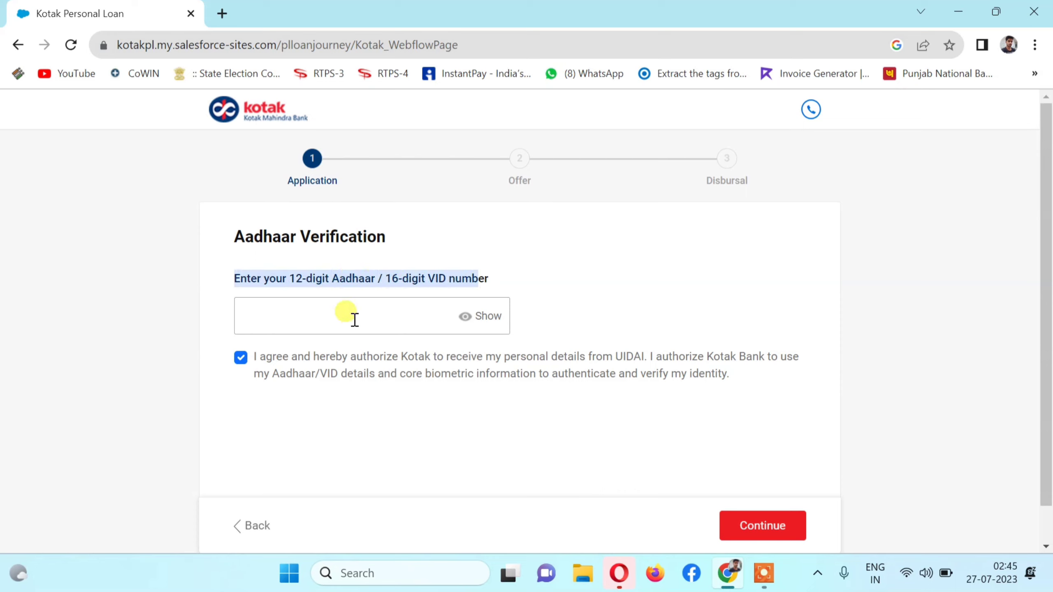
pyautogui.click(339, 311)
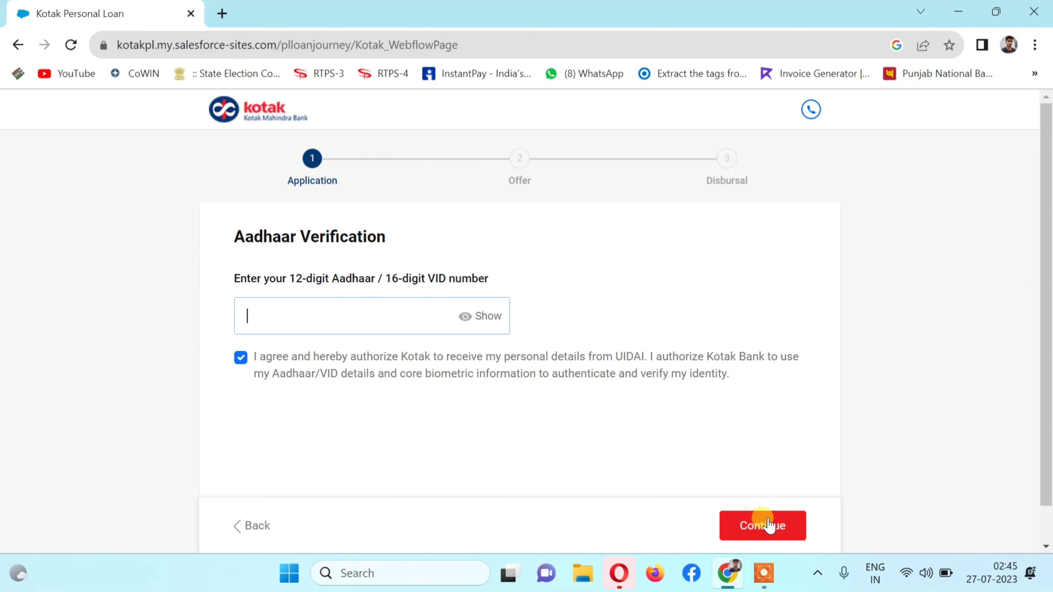
pyautogui.moveTo(1041, 430); pyautogui.dragTo(1042, 477)
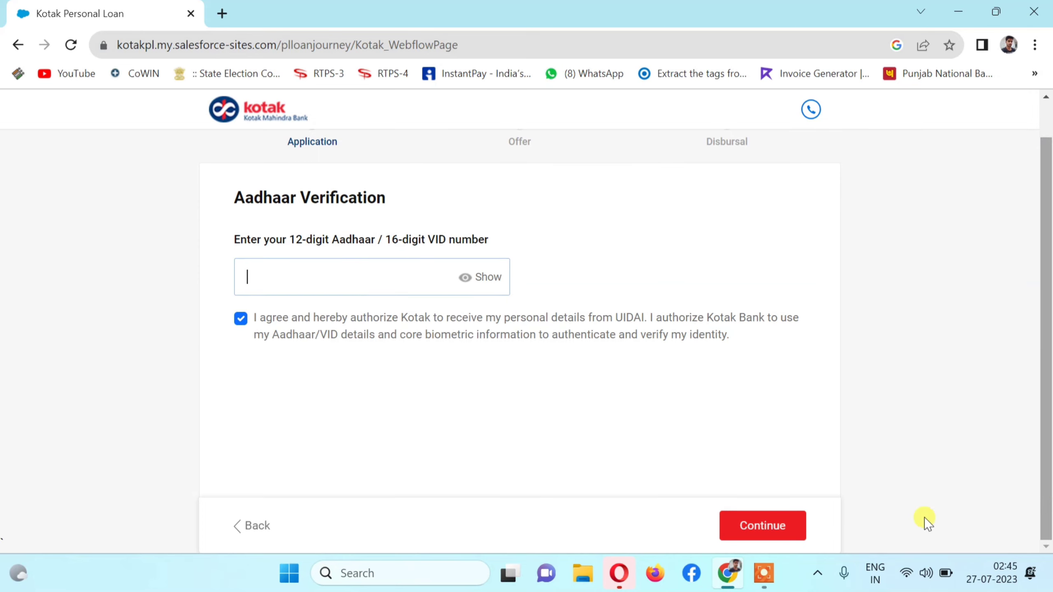
pyautogui.click(754, 524)
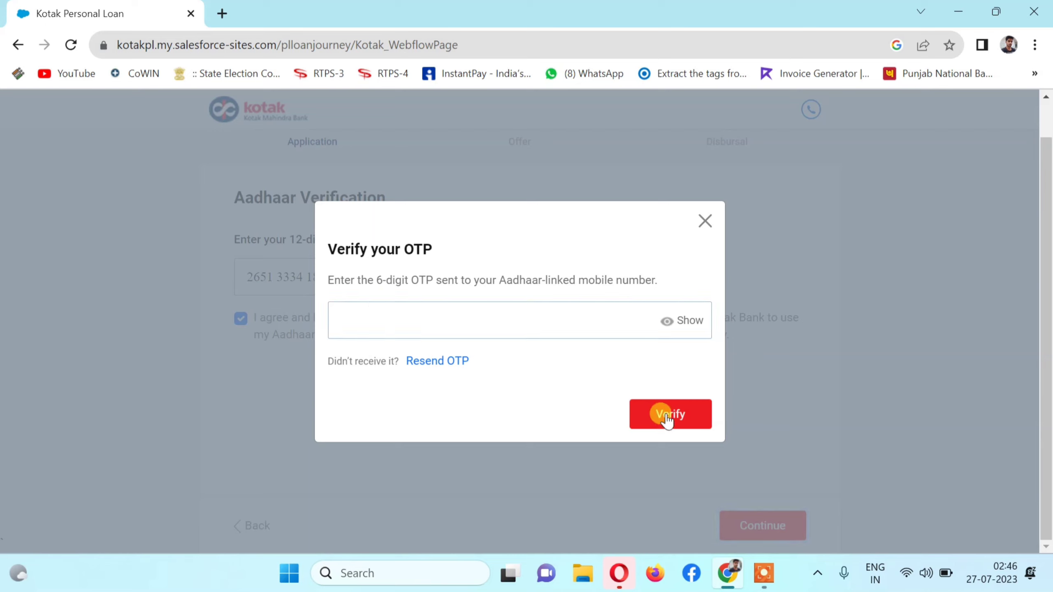
pyautogui.click(643, 414)
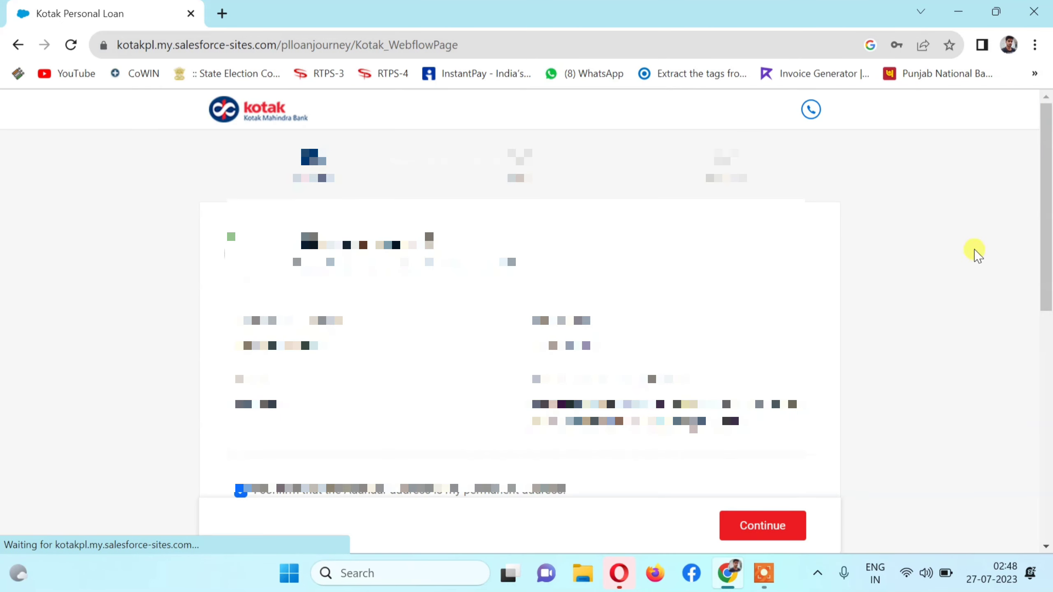
# Review the applicant's personal details and the permanent-address confirmation, and continue with the loan application.
pyautogui.moveTo(1046, 224); pyautogui.dragTo(1011, 261)
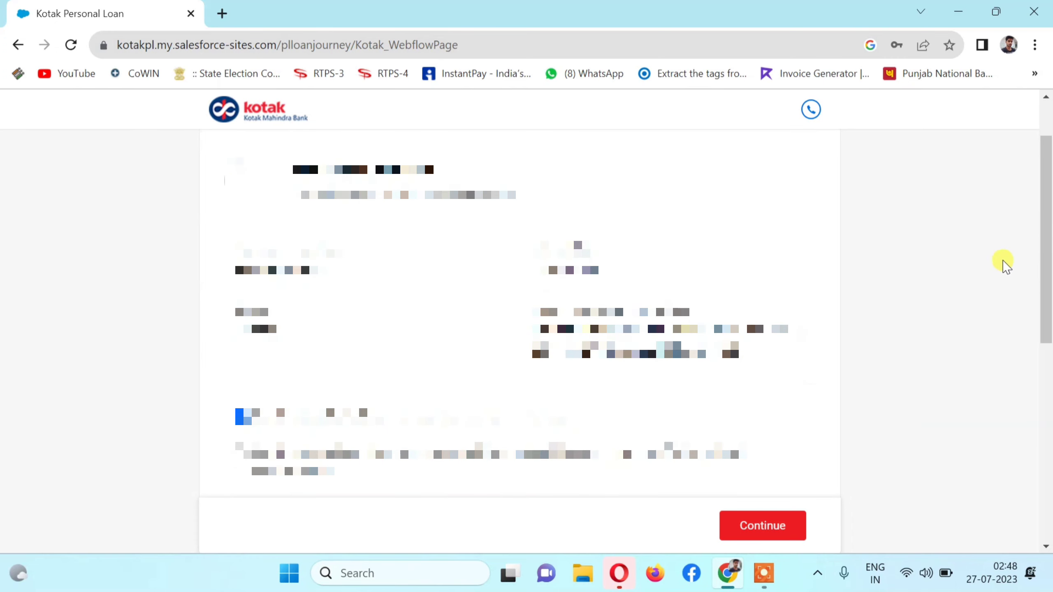
pyautogui.moveTo(239, 245); pyautogui.dragTo(240, 455)
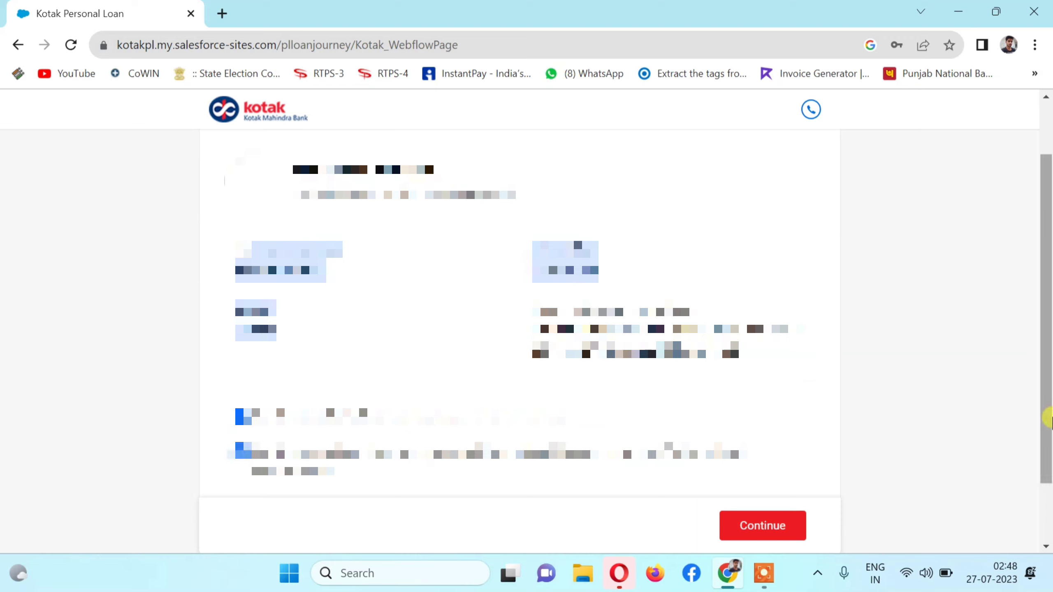
pyautogui.moveTo(1049, 419); pyautogui.dragTo(1049, 475)
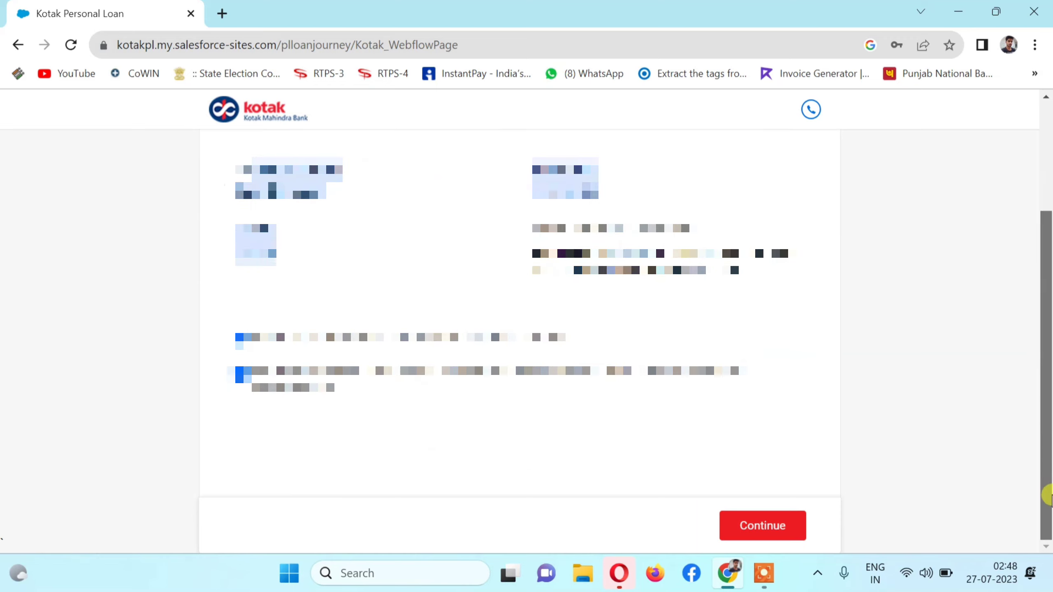
pyautogui.click(771, 534)
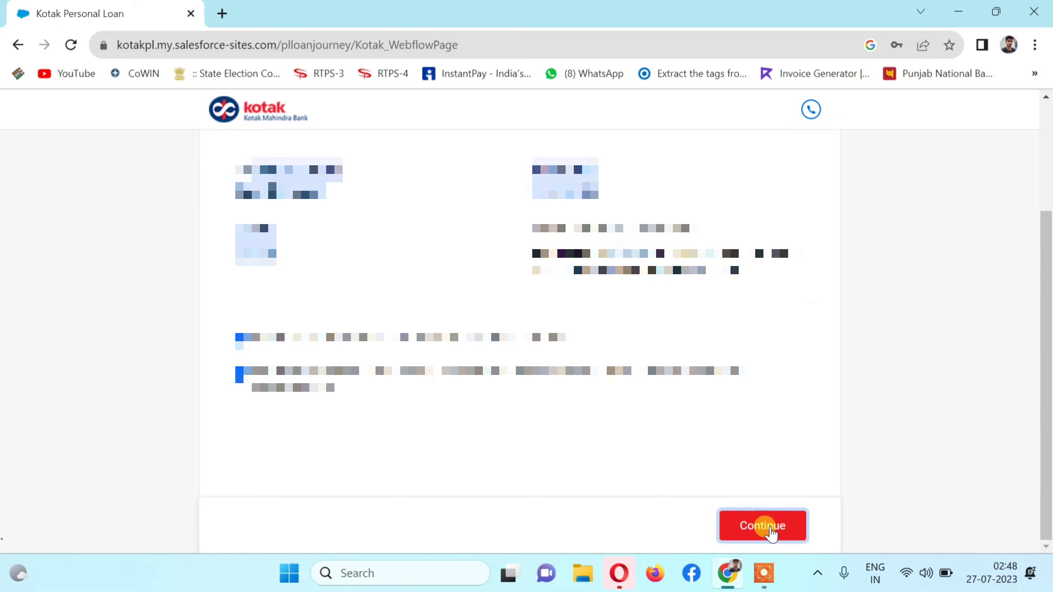
pyautogui.click(771, 527)
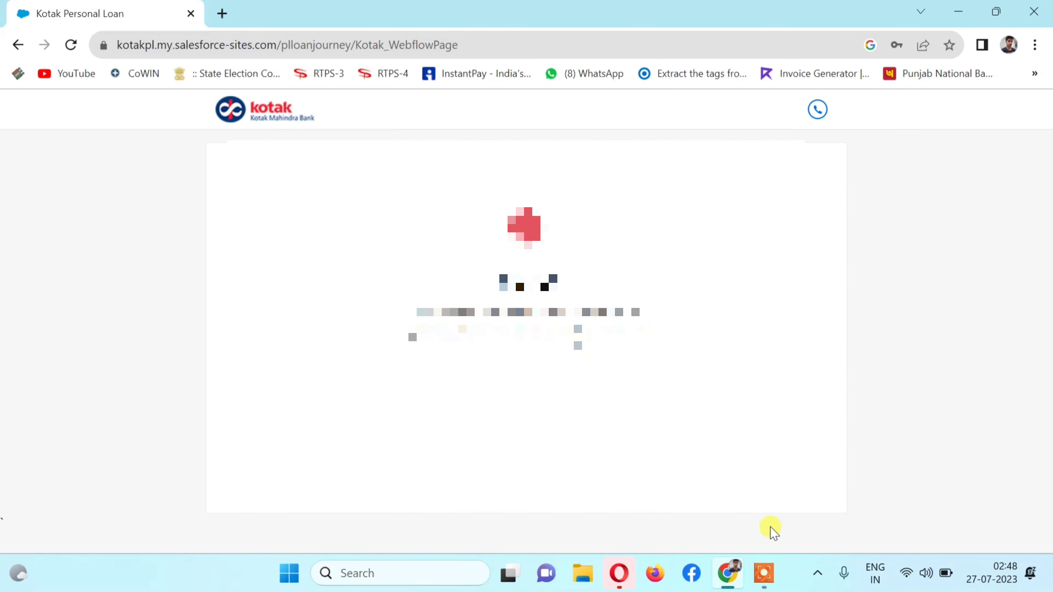